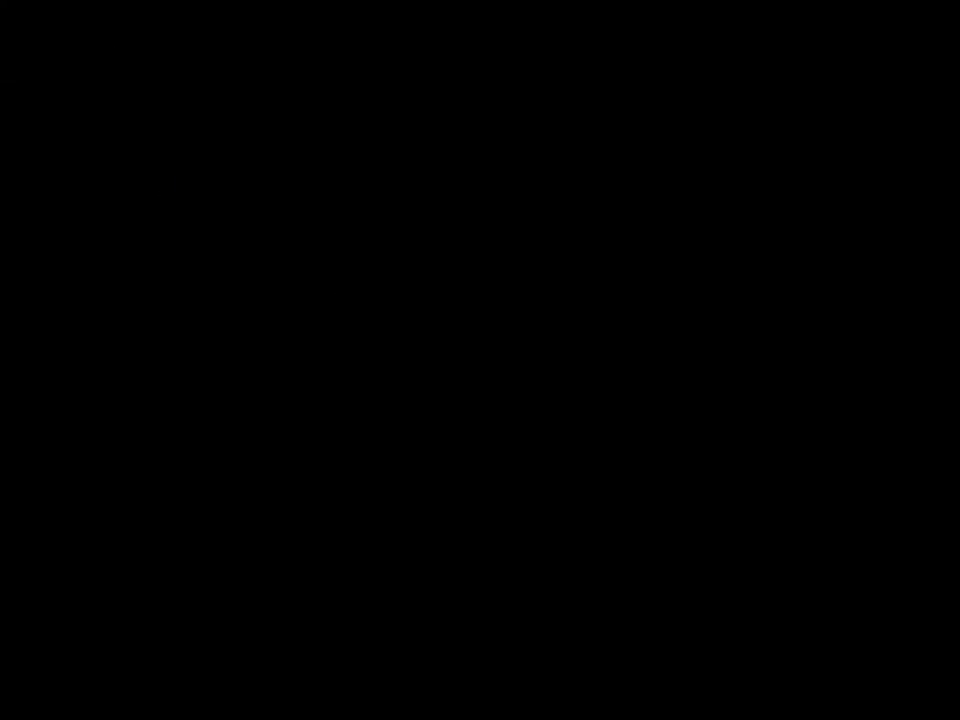
# Step: Boot the machine from the CD-ROM drive through the Boot Menu to load the Windows installation media
pyautogui.press('Escape')
pyautogui.press('Down')
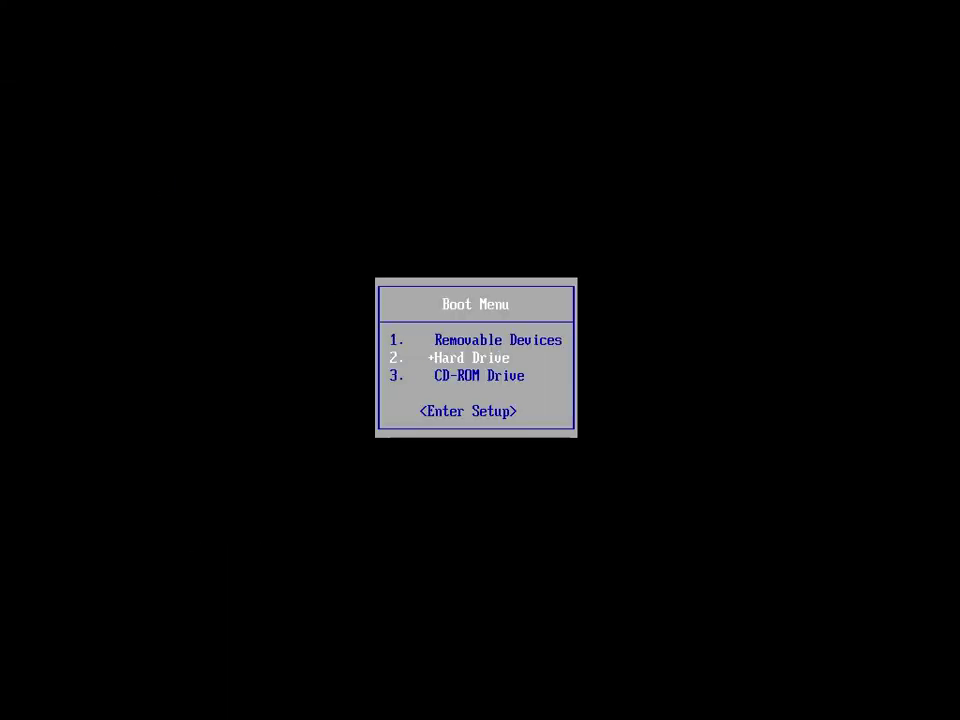
pyautogui.press('Down')
pyautogui.press('Return')
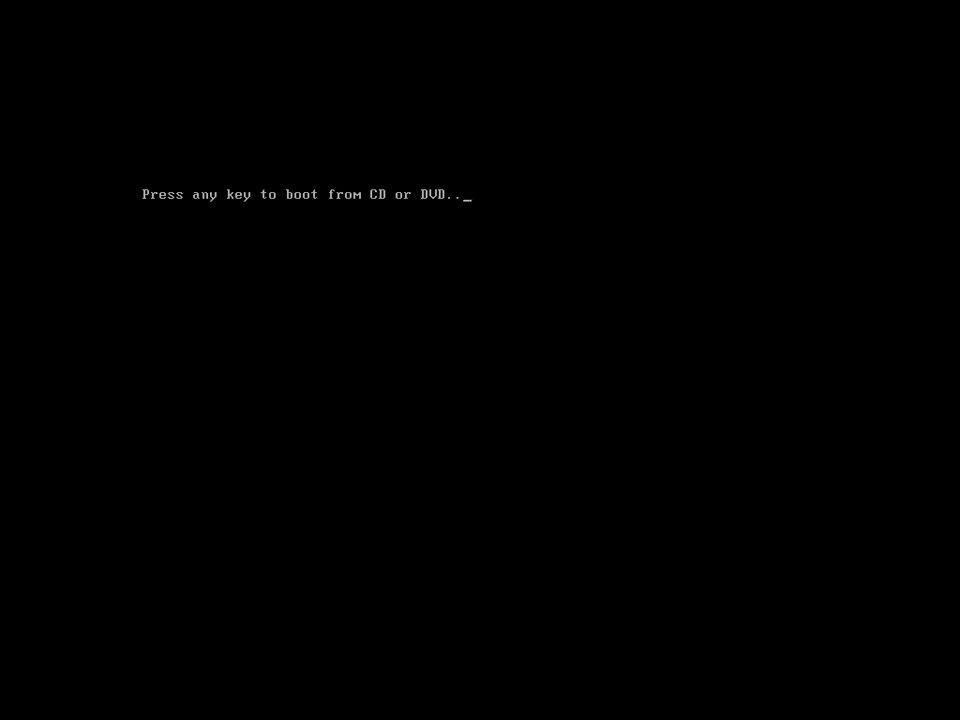
pyautogui.press('Return')
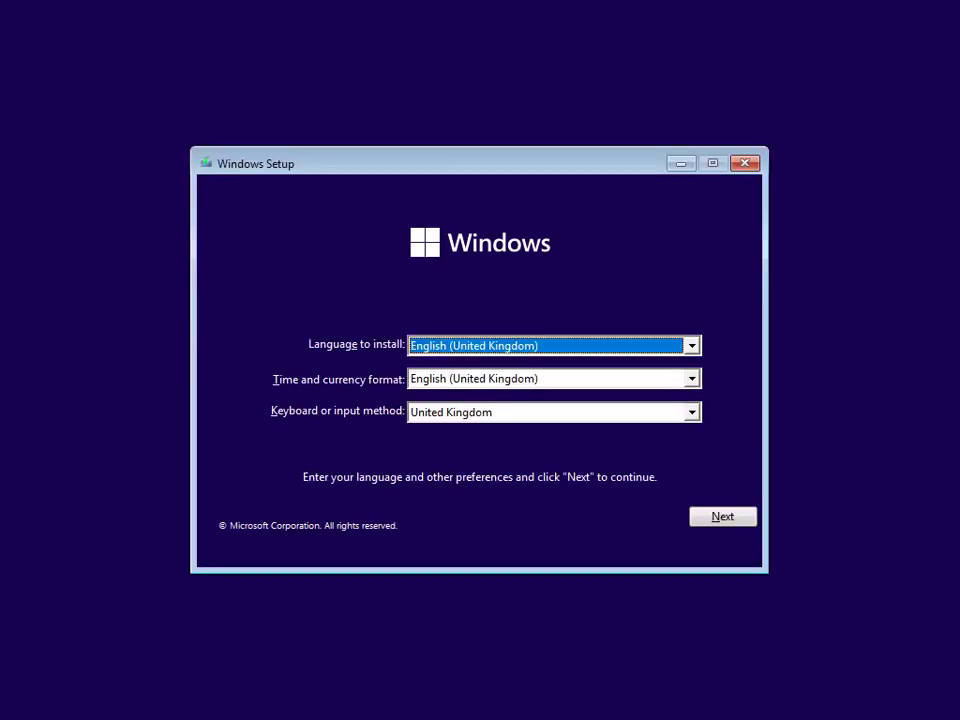
# Step: Set the time and currency format to English (United States) and accept the language preferences
pyautogui.click(518, 379)
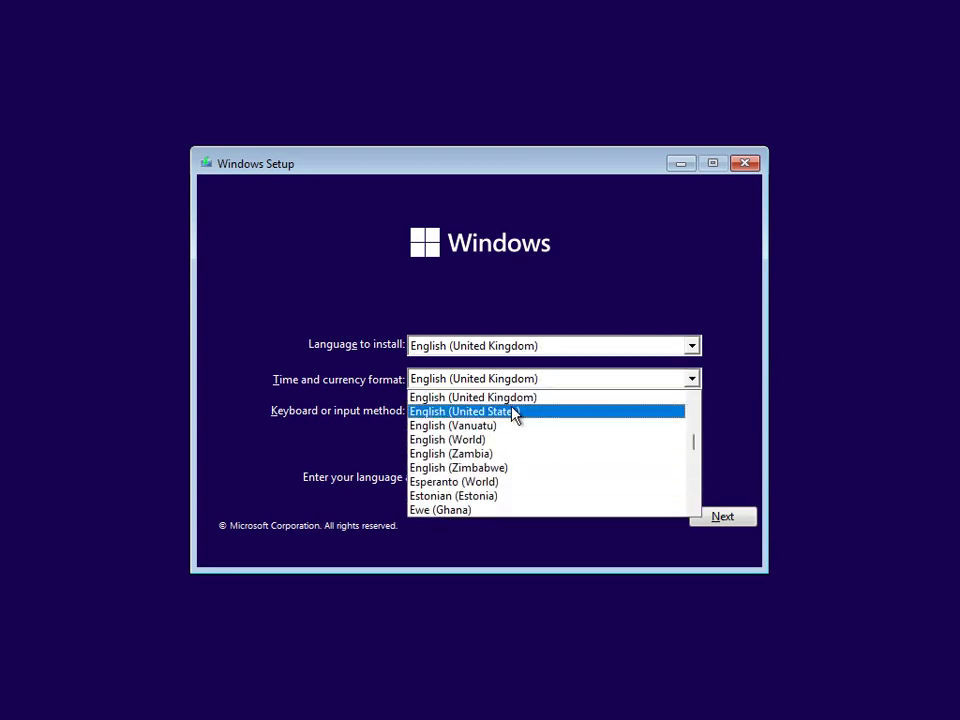
pyautogui.click(516, 412)
pyautogui.click(748, 517)
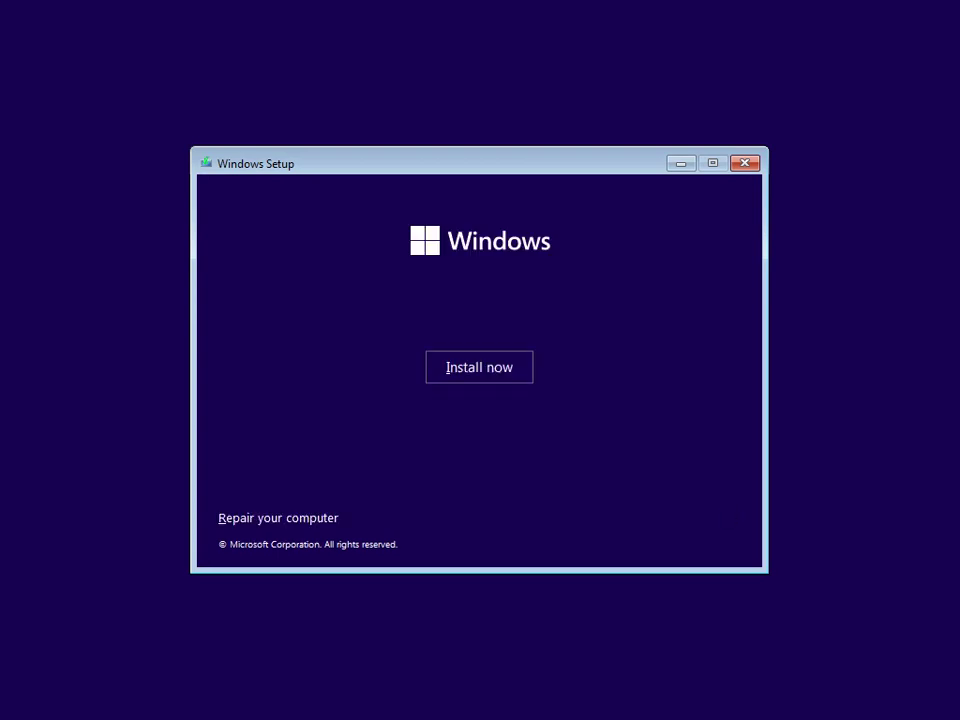
# Step: Open the computer repair options and try Start-up Repair on the Windows Setup operating system
pyautogui.click(295, 519)
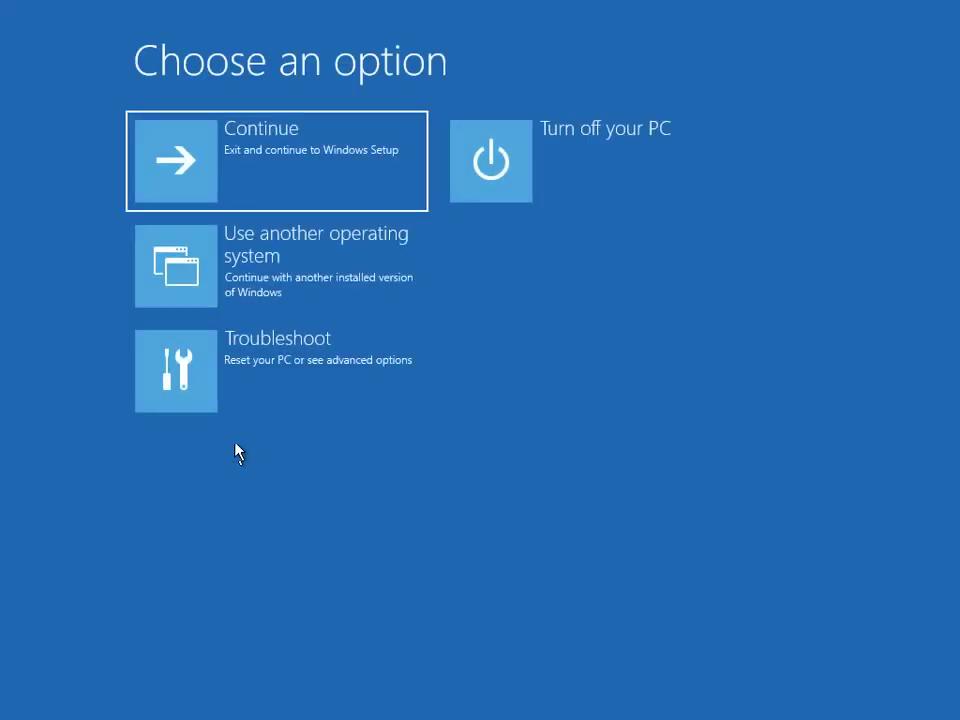
pyautogui.click(283, 369)
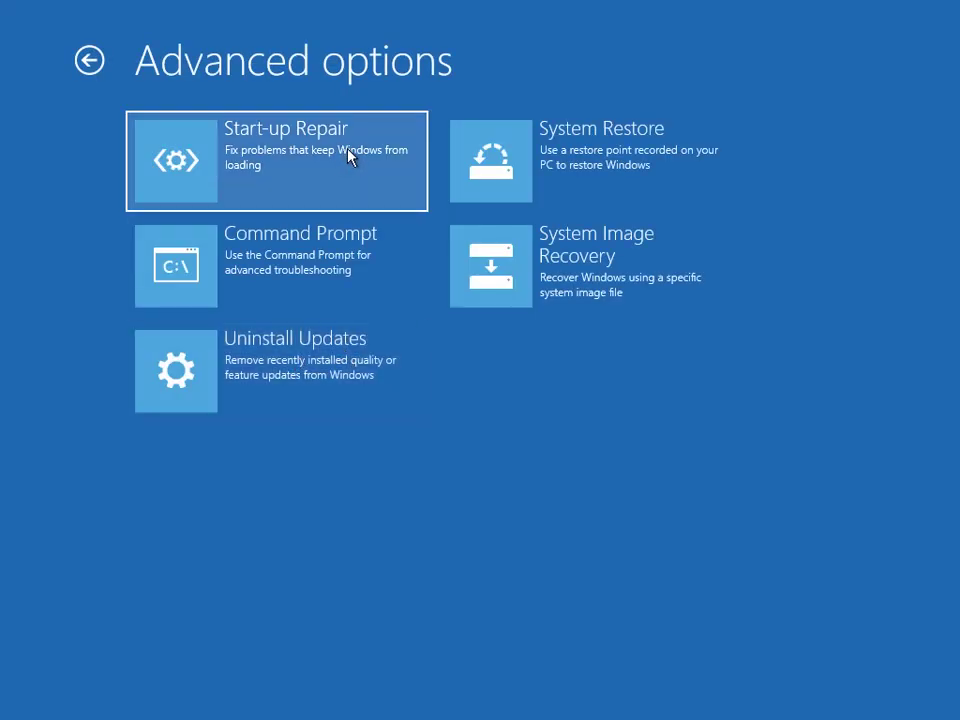
pyautogui.click(349, 157)
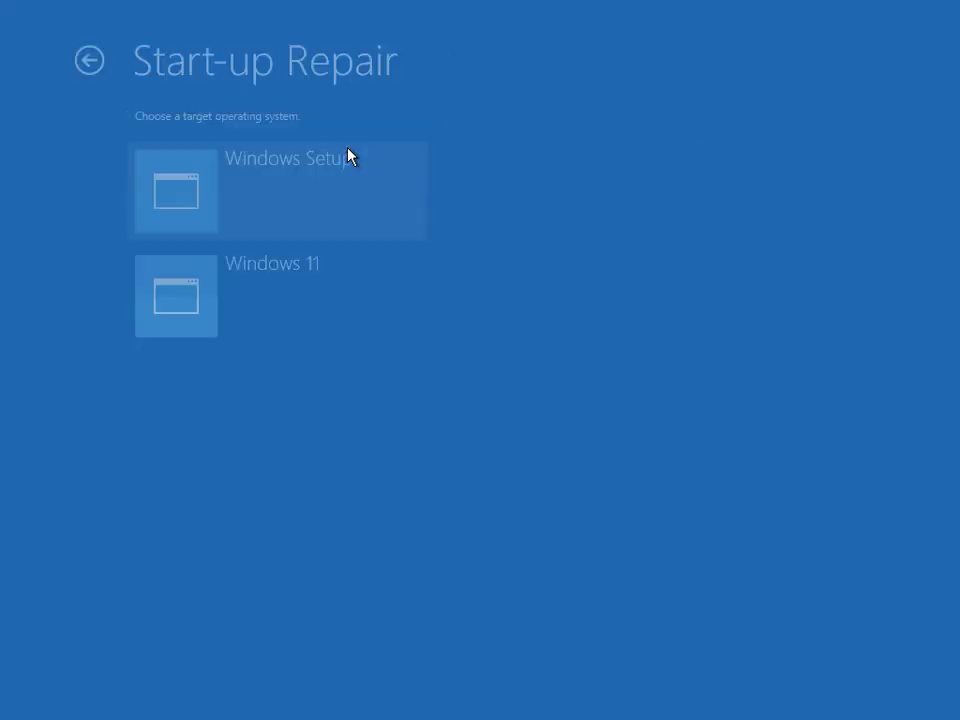
pyautogui.click(283, 233)
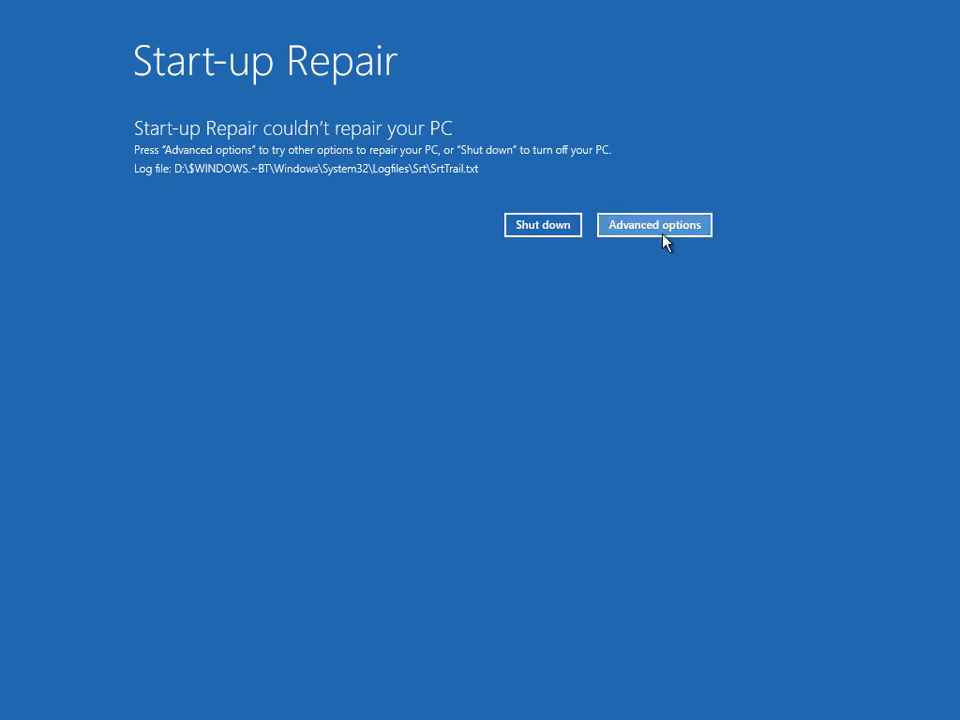
# Step: Return to the advanced troubleshooting options and open the Command Prompt
pyautogui.click(660, 225)
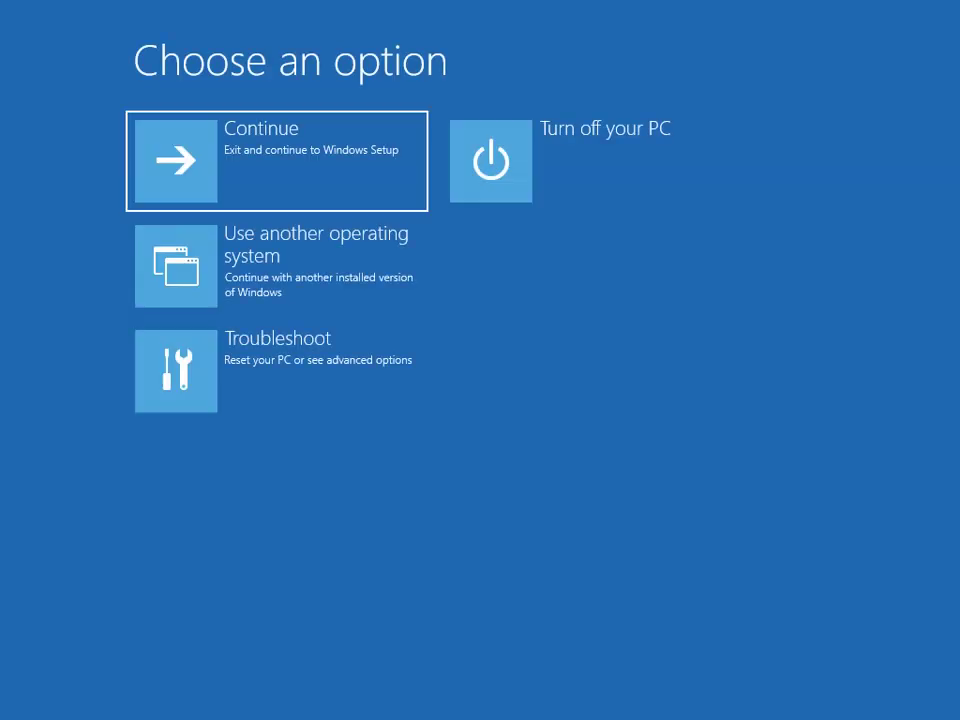
pyautogui.click(316, 350)
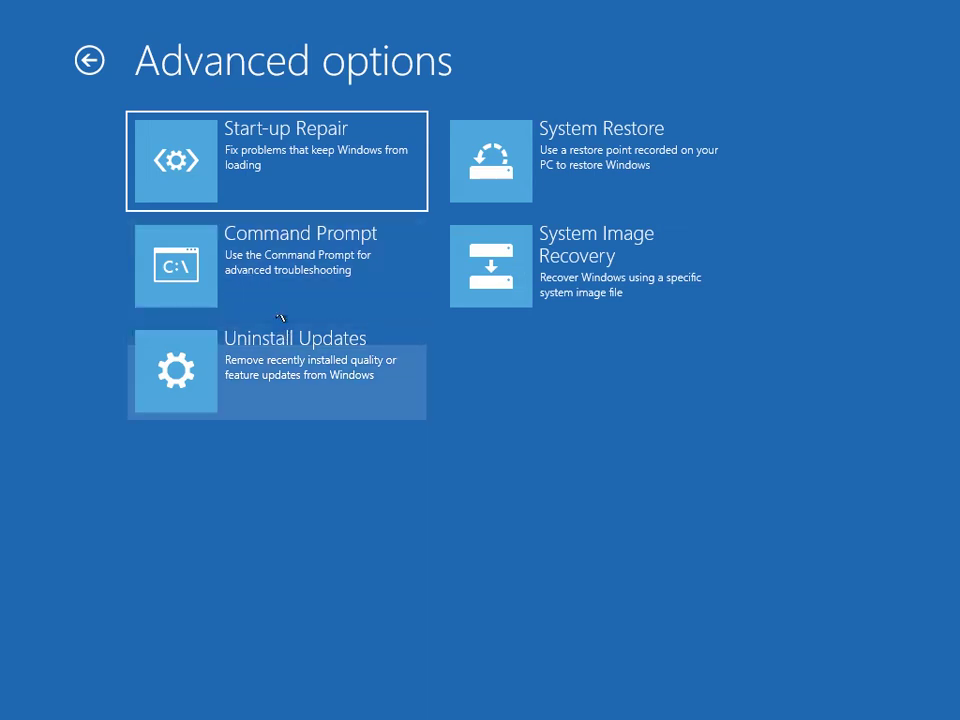
pyautogui.click(74, 65)
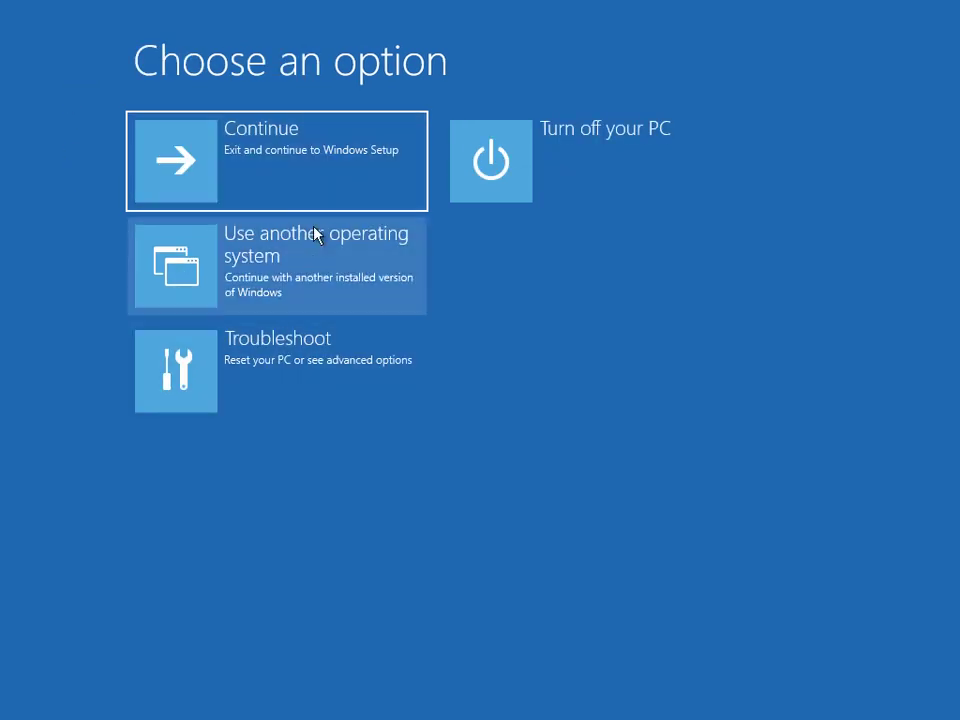
pyautogui.click(276, 358)
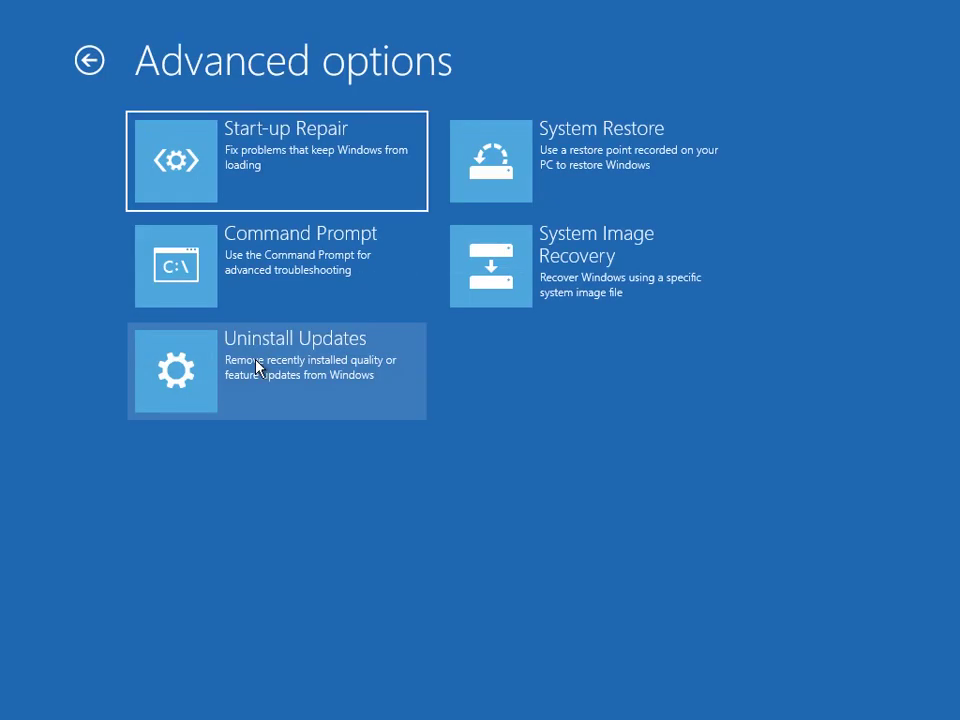
pyautogui.click(242, 315)
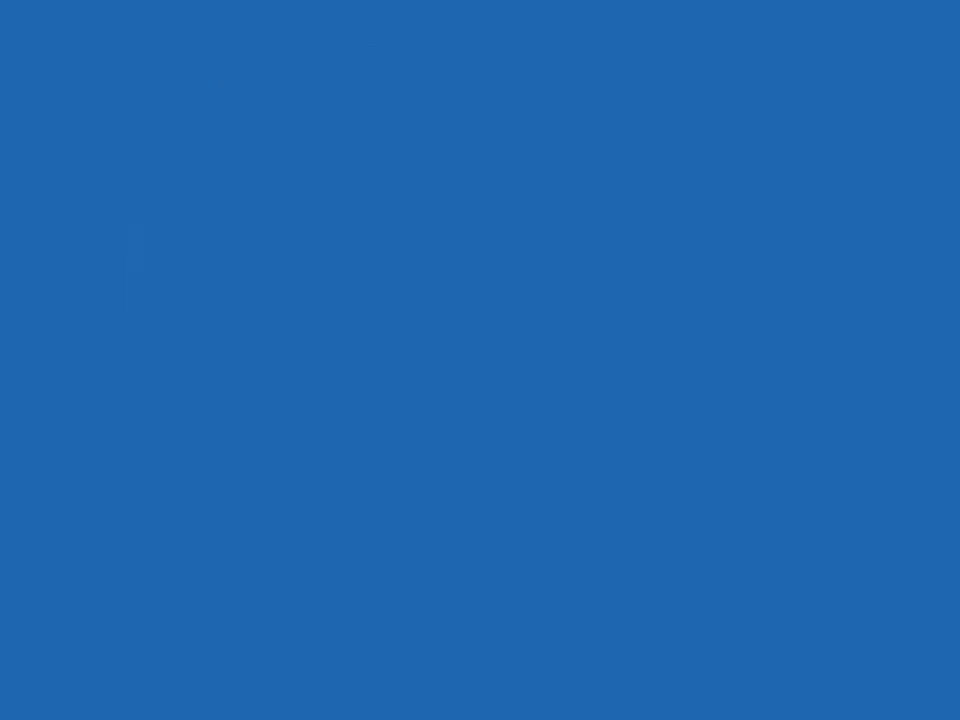
# Step: Switch to the D: drive and list its contents with dir
pyautogui.write('f')
pyautogui.press('BackSpace')
pyautogui.write('d:')
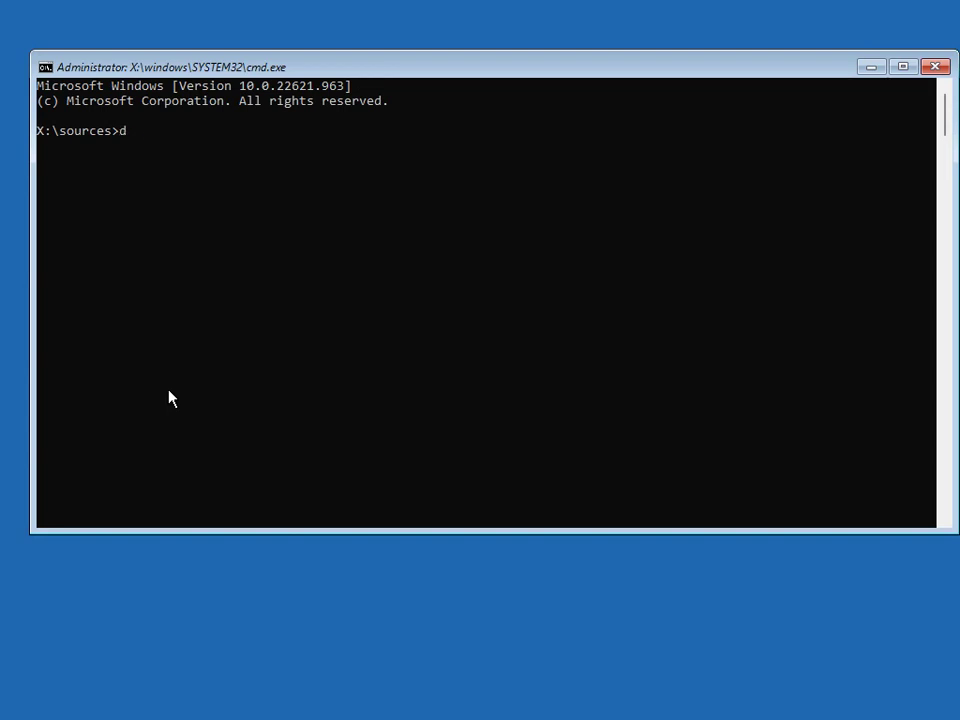
pyautogui.press('Return')
pyautogui.write('dir')
pyautogui.press('Return')
pyautogui.write('e')
pyautogui.press('BackSpace')
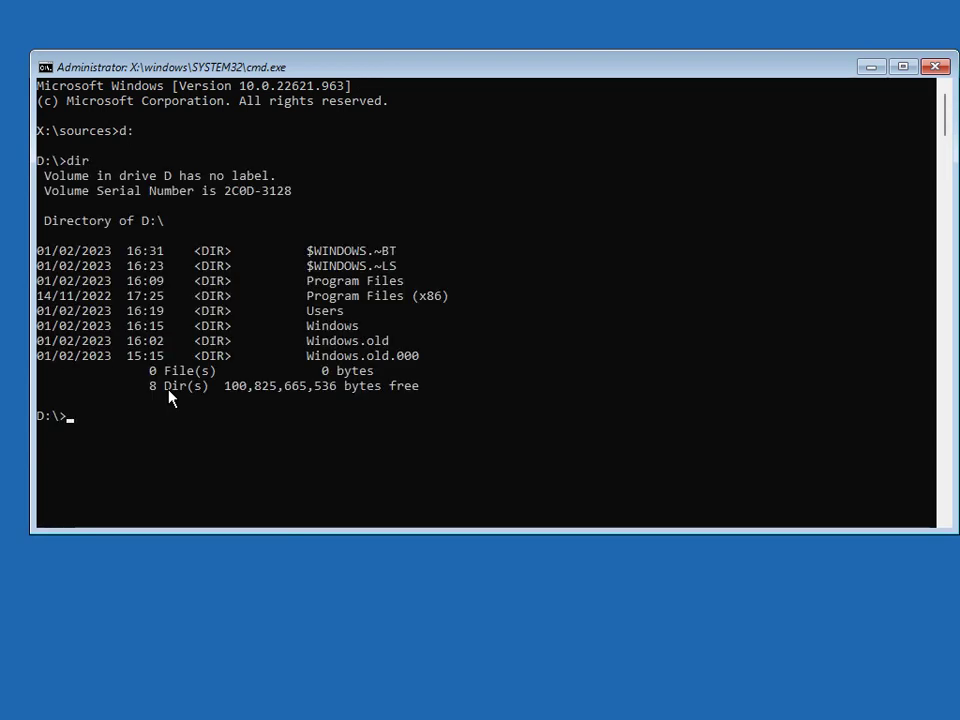
# Step: Switch to the E: drive, list its contents with dir, and run setup from it
pyautogui.write('e:')
pyautogui.press('Return')
pyautogui.write('dir')
pyautogui.press('Return')
pyautogui.write('setup')
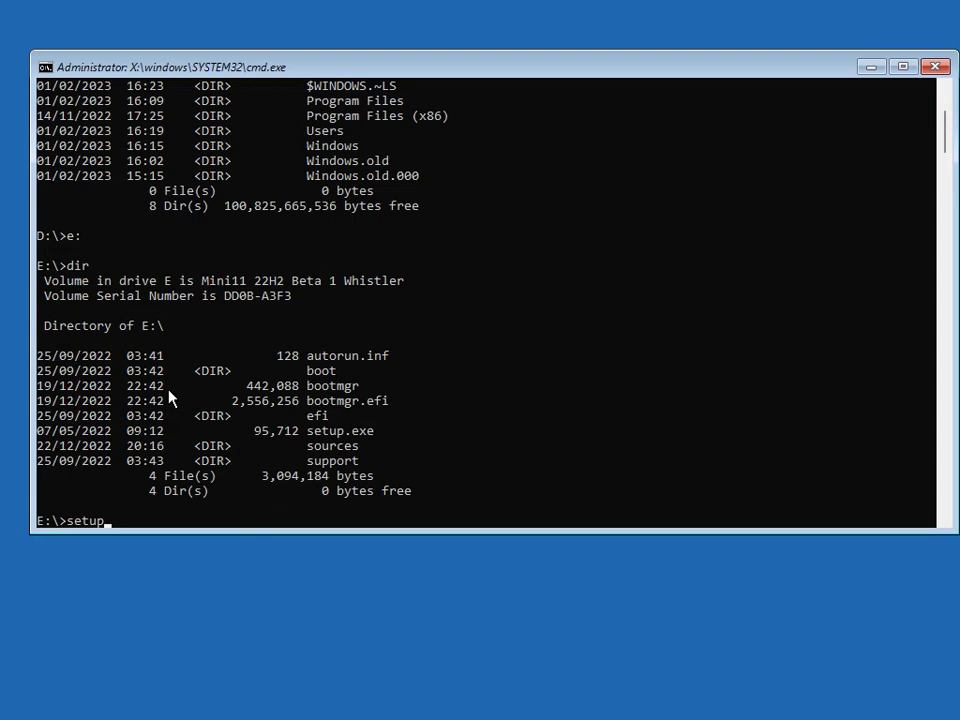
pyautogui.press('Return')
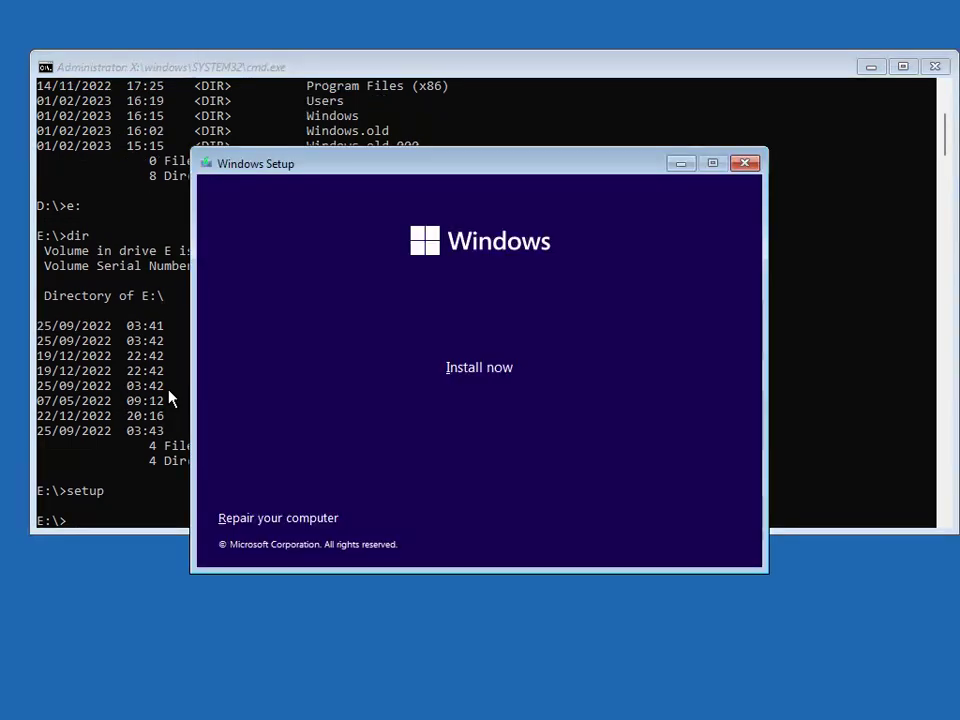
# Step: Start the Windows installation and accept the Microsoft Software Licence Terms
pyautogui.click(501, 366)
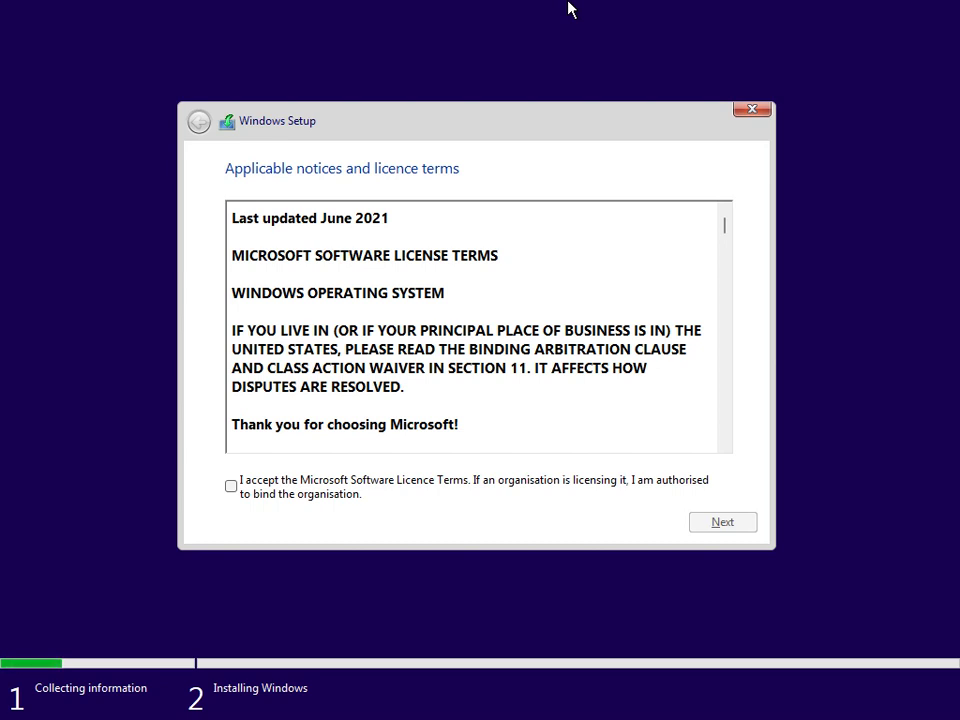
pyautogui.click(274, 490)
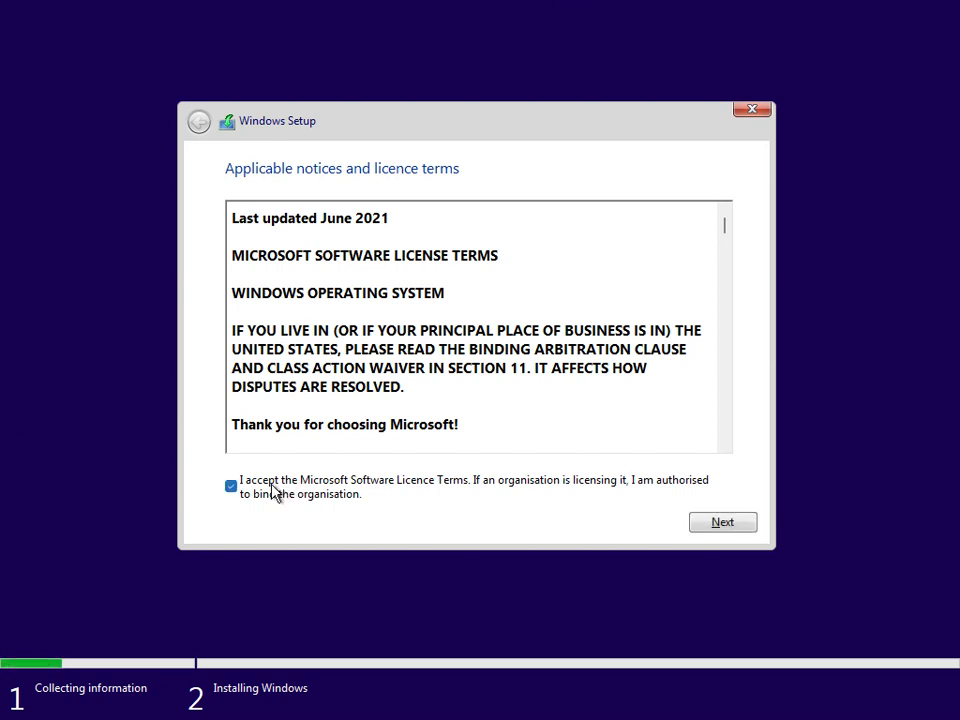
pyautogui.click(722, 522)
# Step: Choose a custom installation and install Windows on Drive 0 Partition 2
pyautogui.click(493, 336)
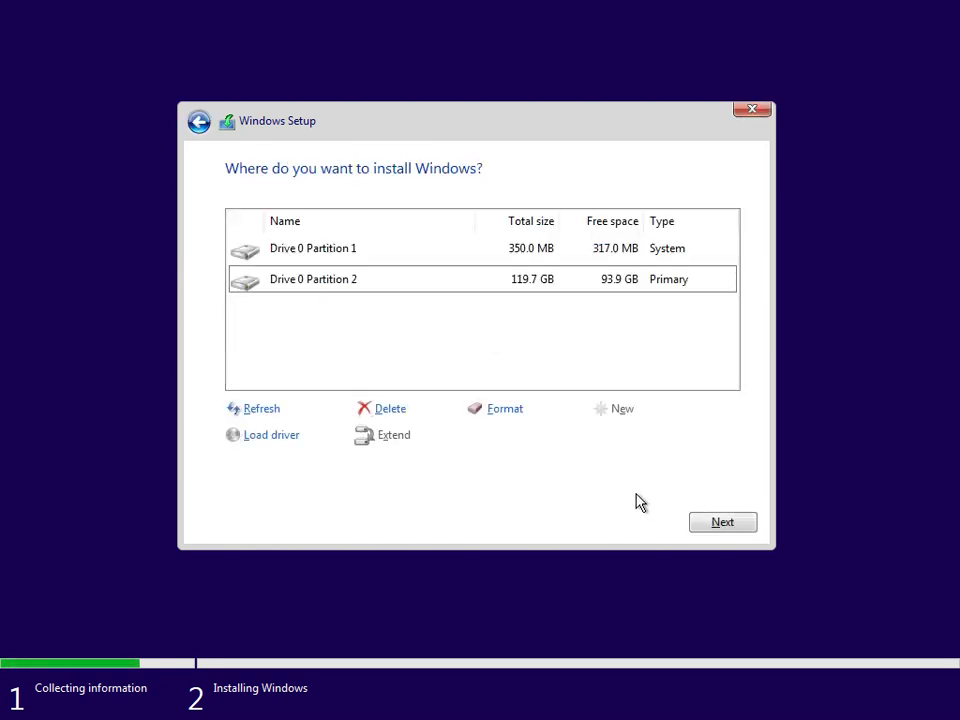
pyautogui.click(690, 523)
pyautogui.click(618, 437)
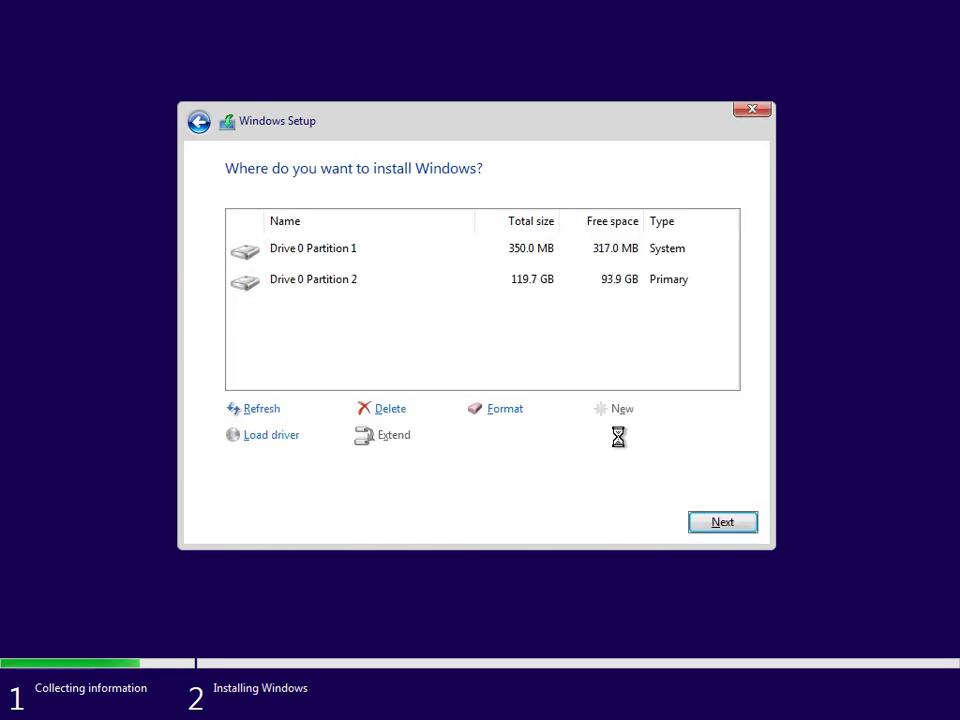